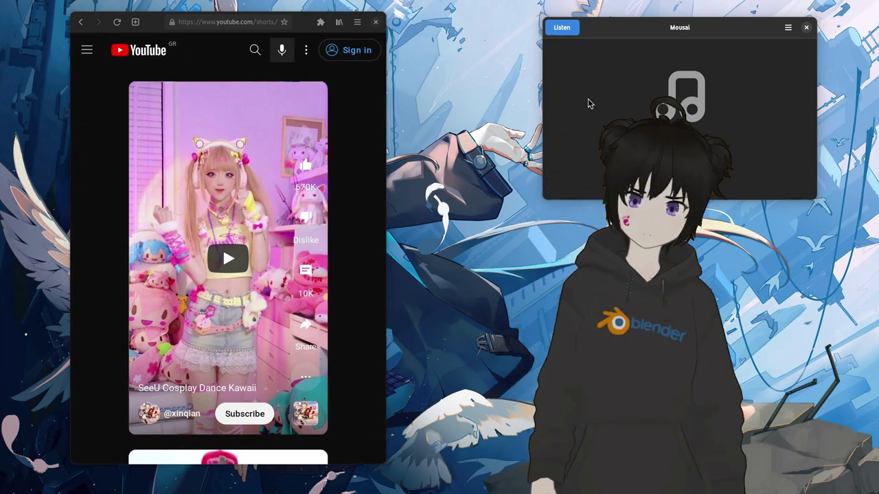
Identify the song in the YouTube short with Mousai's listening function and play a preview of the recognized track.
left_click(567, 33)
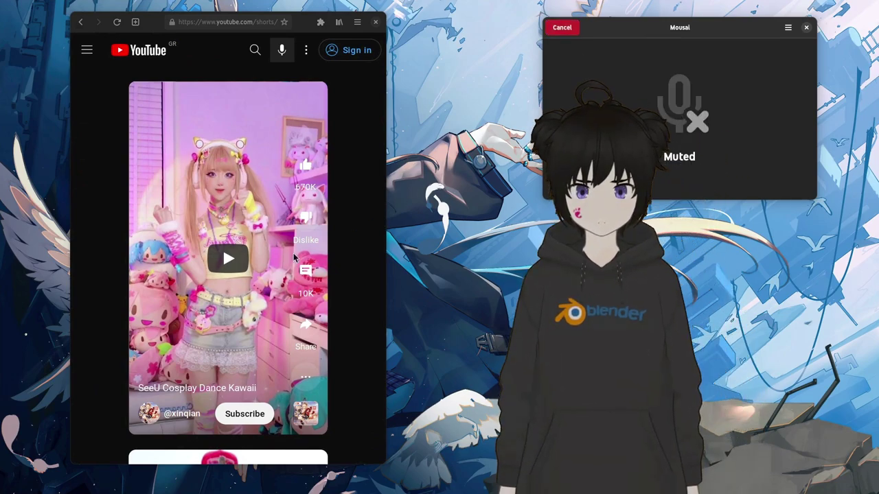
left_click(228, 258)
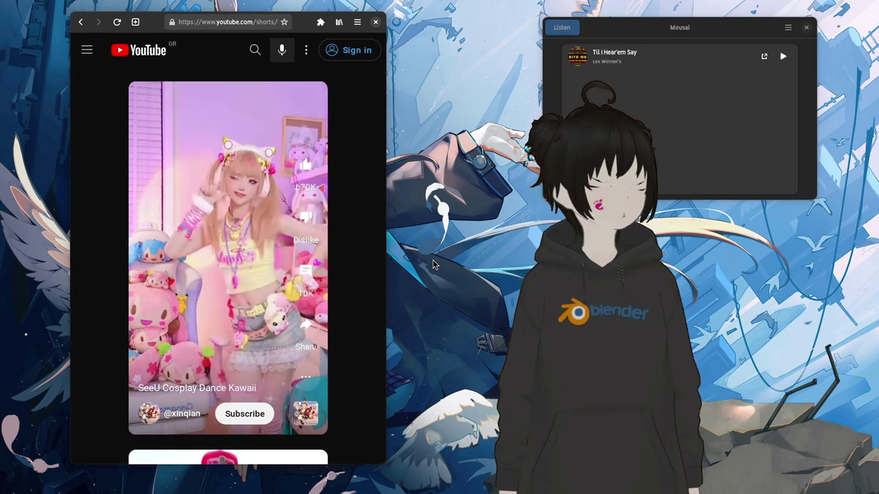
key("space")
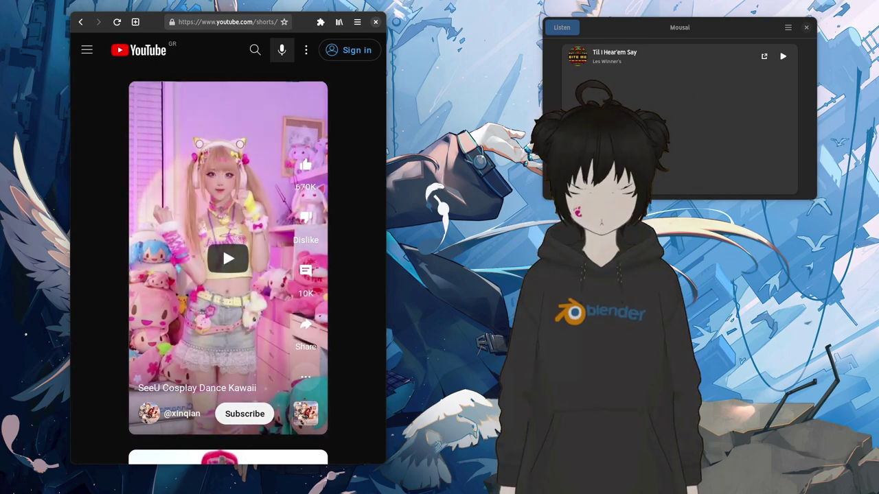
left_click(782, 57)
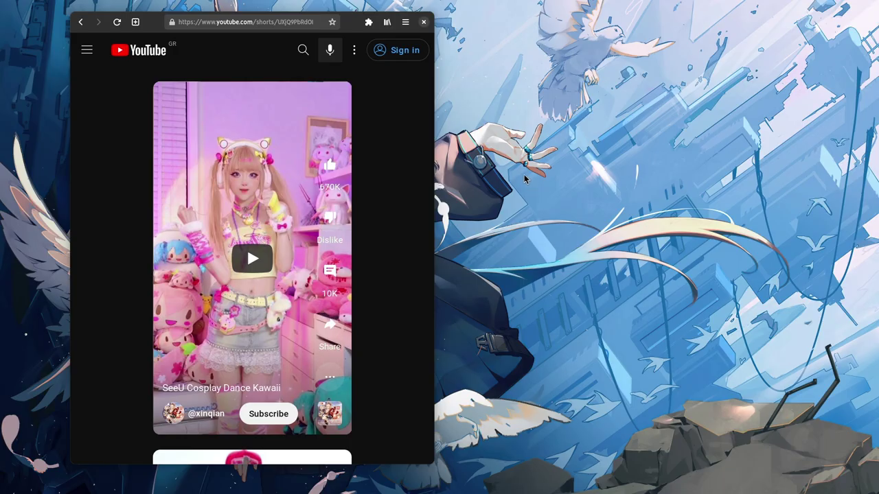
Install the open YouTube Shorts page as a web application named SeeU.
left_click(405, 22)
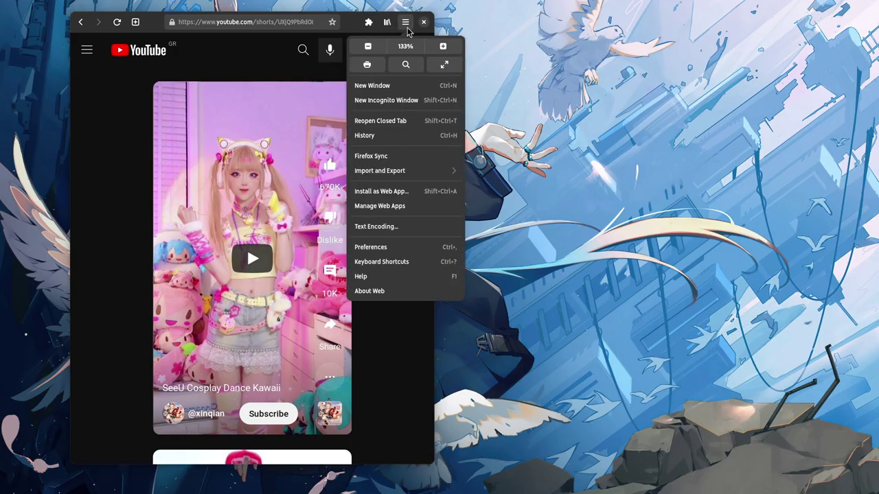
left_click(428, 195)
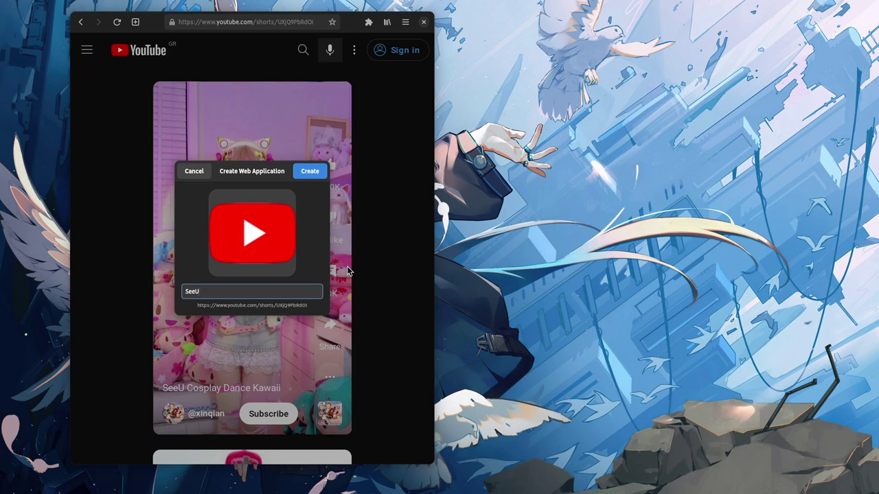
left_click(310, 173)
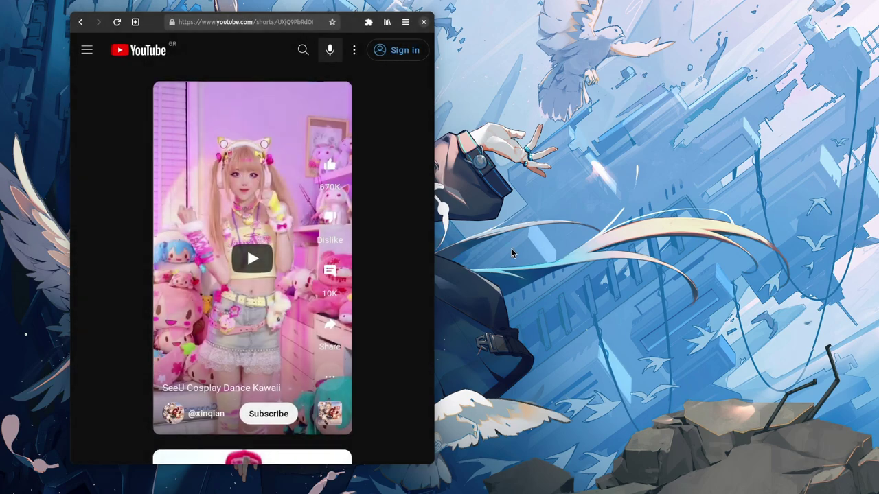
Launch the SeeU web app from the desktop's application overview and make its window narrower.
key("super")
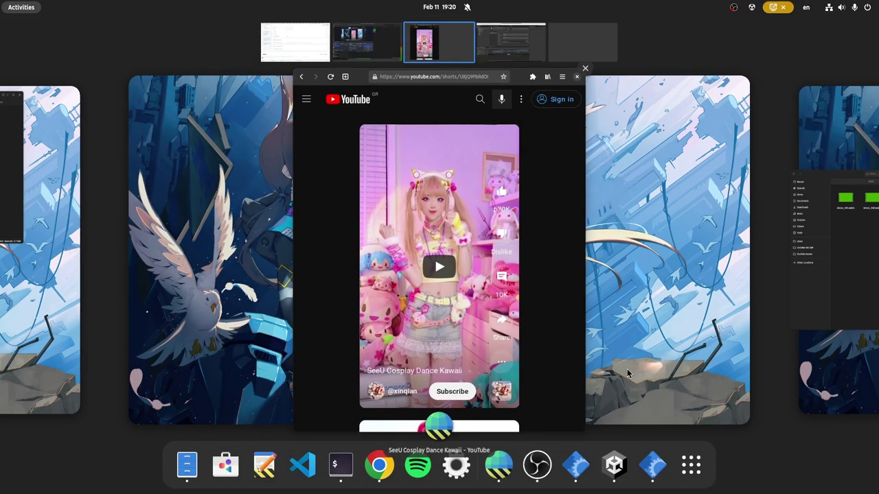
left_click(689, 465)
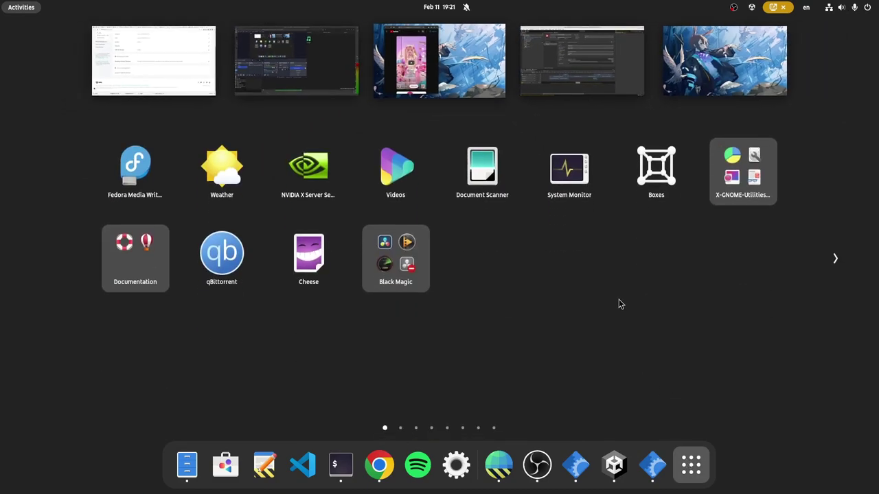
scroll(619, 304, "down", 4)
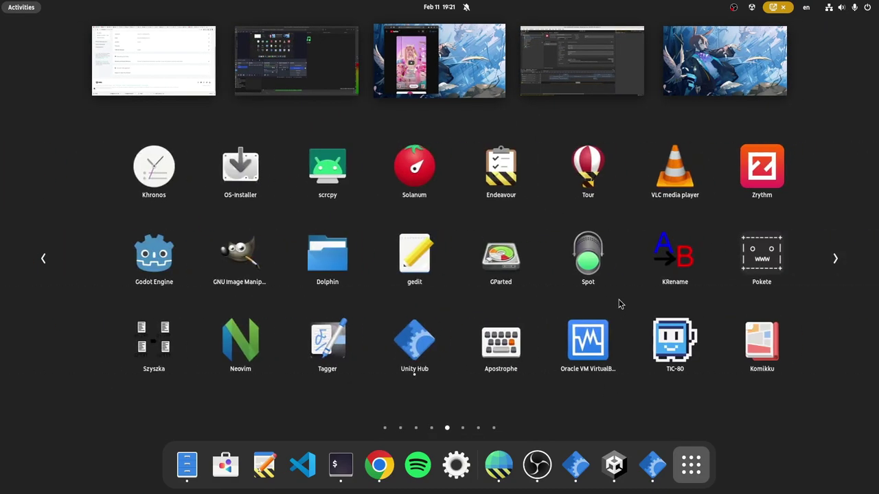
scroll(619, 304, "down", 3)
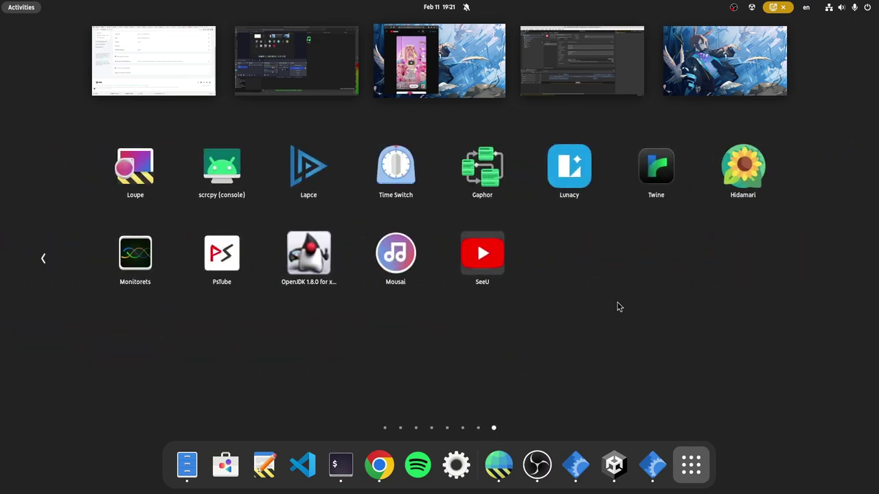
left_click(482, 259)
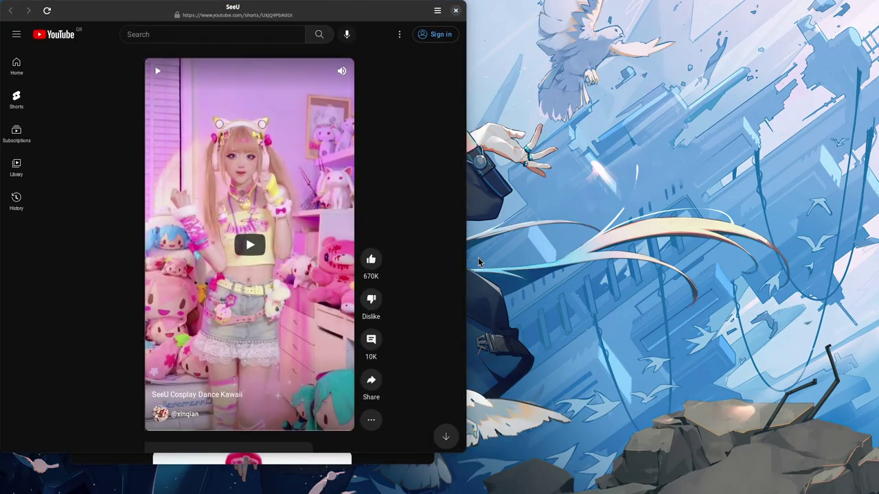
left_click_drag(466, 254, 289, 243)
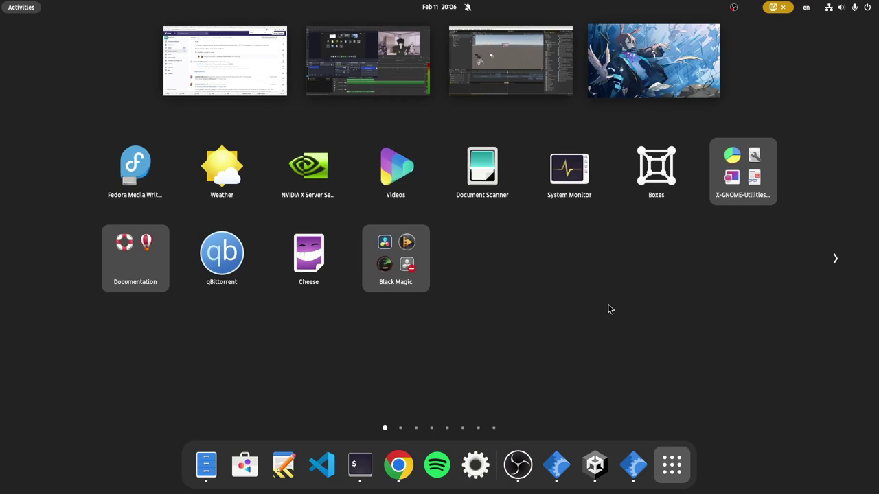
Search the installed applications for "see" and start uninstalling the SeeU web app from its details page.
type("see")
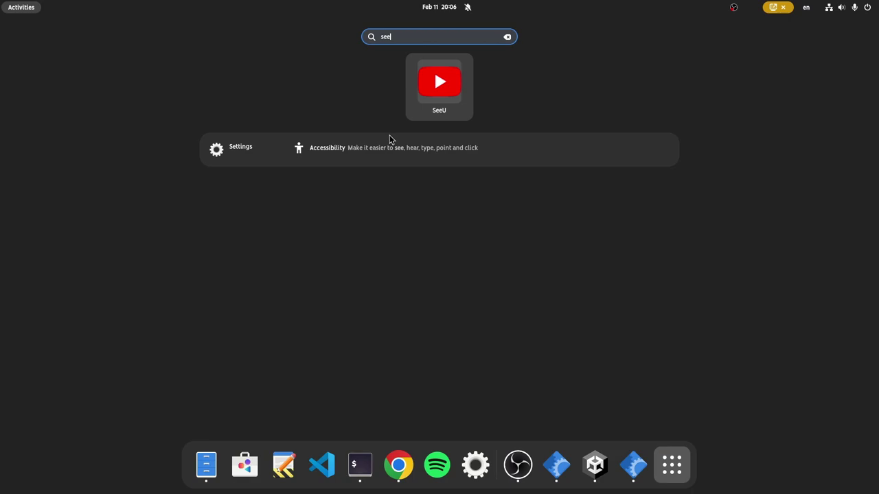
right_click(451, 97)
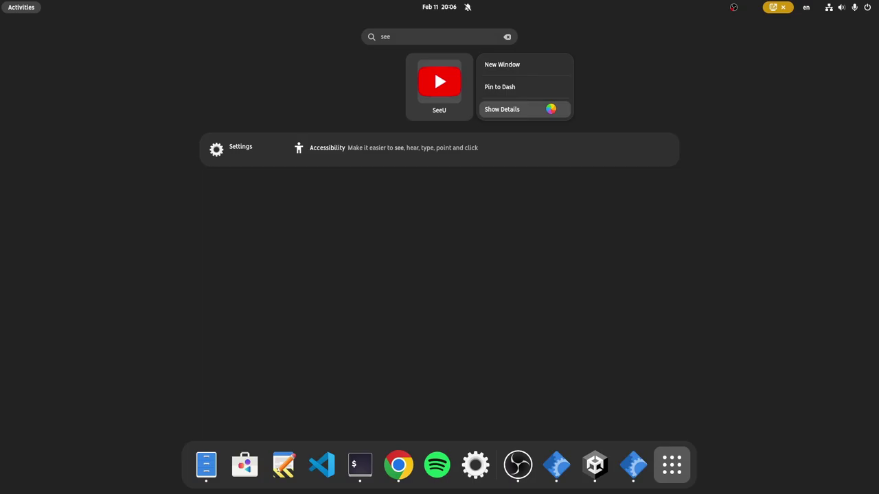
left_click(550, 109)
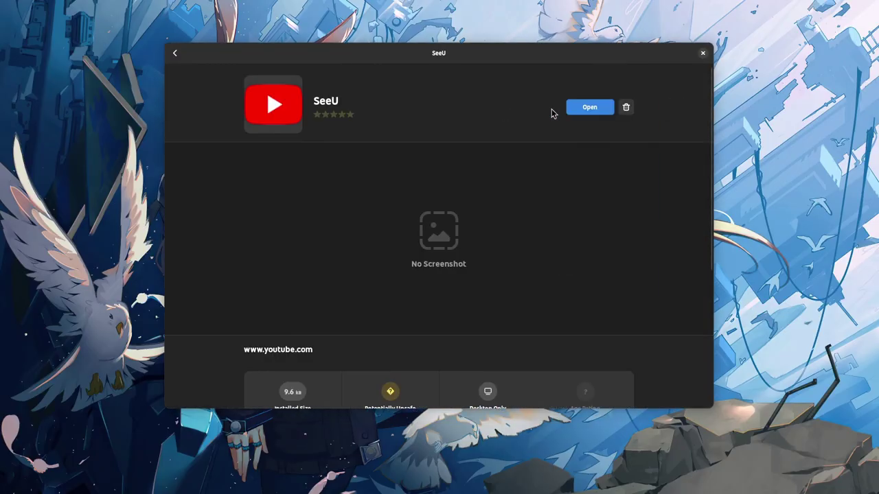
left_click(625, 108)
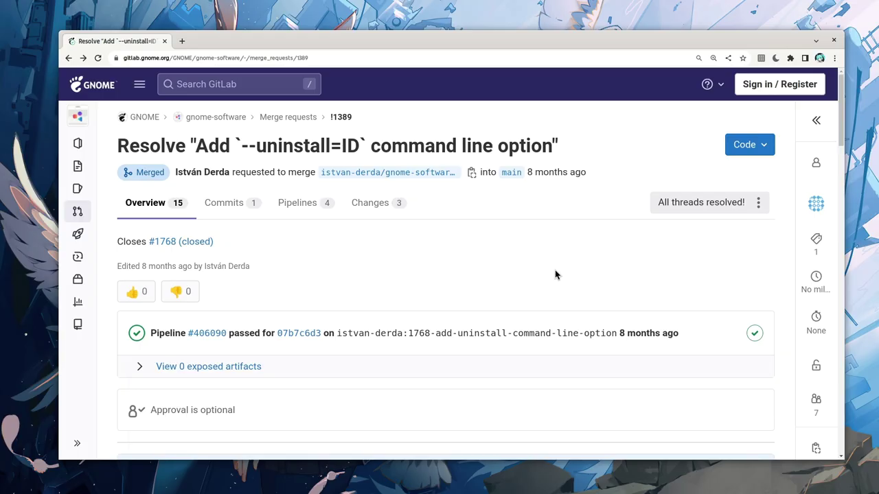
Highlight the merge request title, and enter gnome-software --uninstall=system/flatpak/flathub/io.github.salaniLeo.flake/stable in a terminal without running it.
triple_click(484, 147)
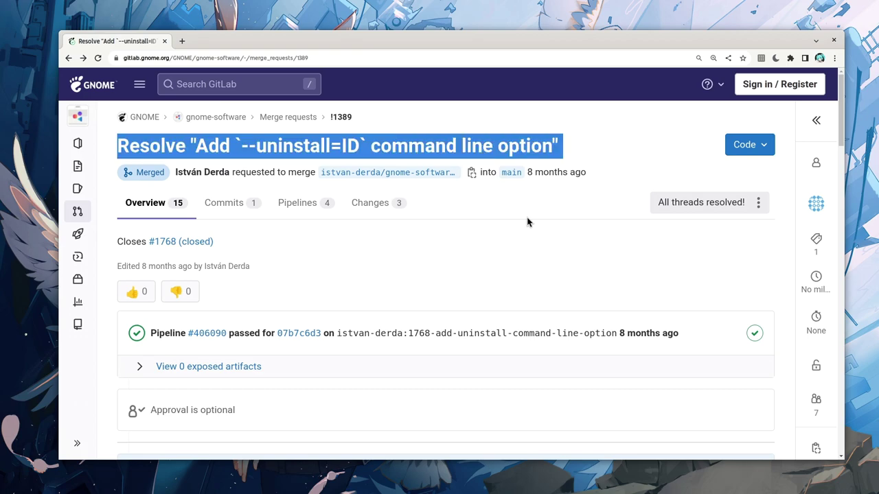
key("ctrl+alt+t")
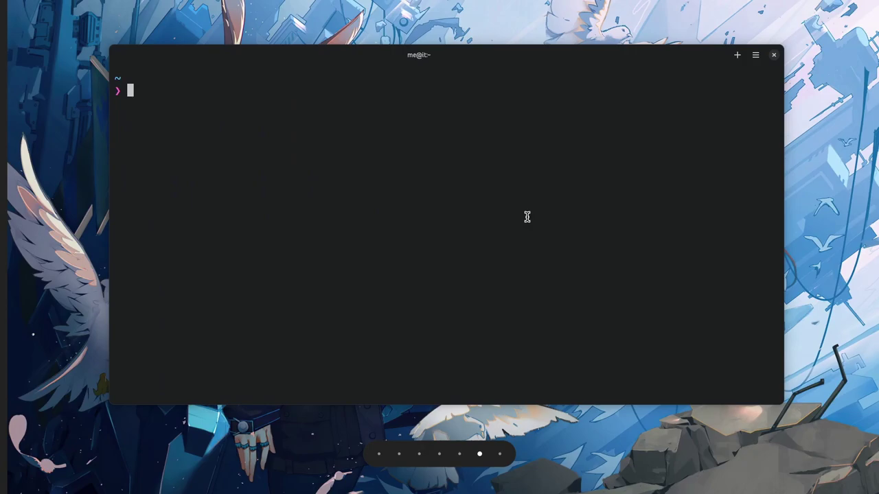
type("gnom")
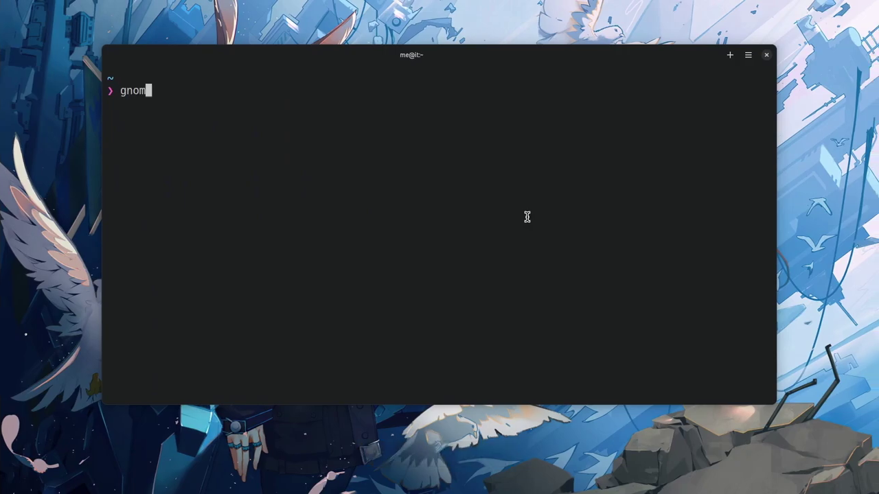
type("e-software --uninstall=")
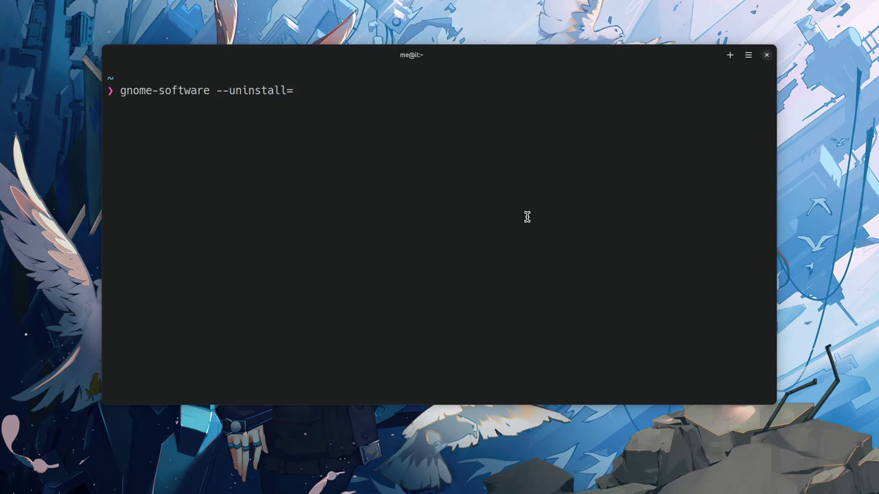
type("system/flatpak/flathub/")
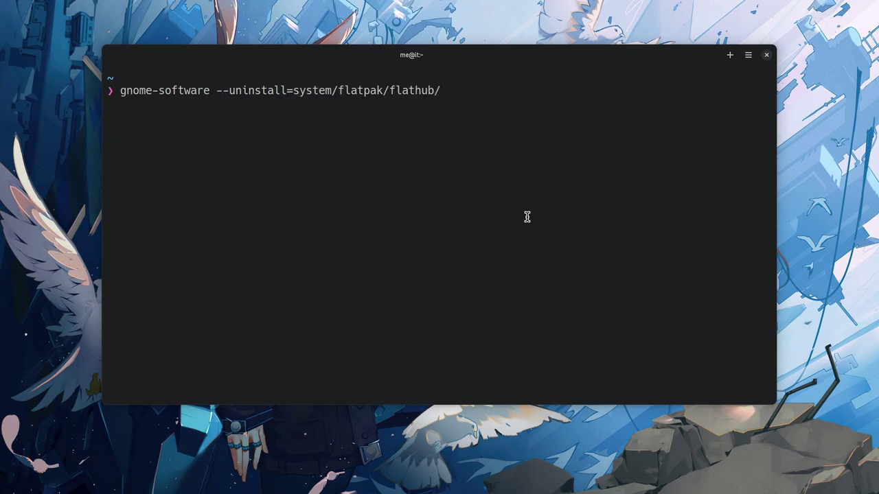
type("io.github.salaniLeo.flake/stable")
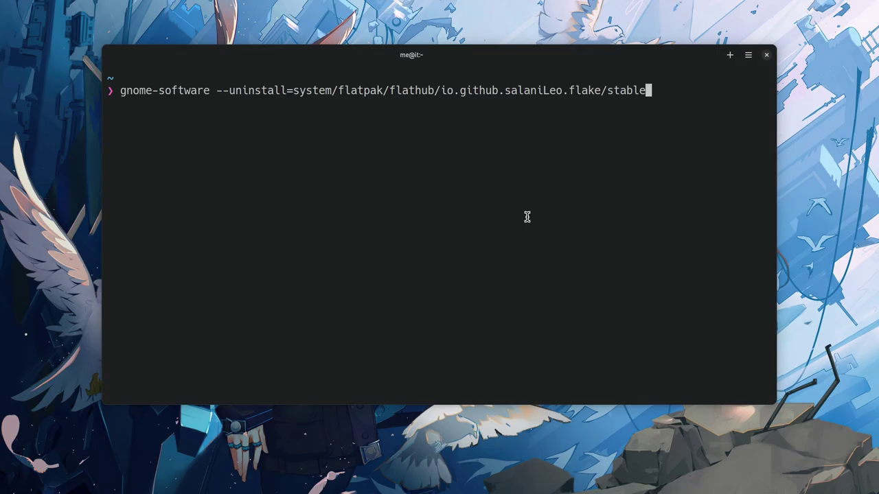
Return to the merge request in the browser, open linked issue #1768 and highlight its opening paragraph.
key("alt+Tab")
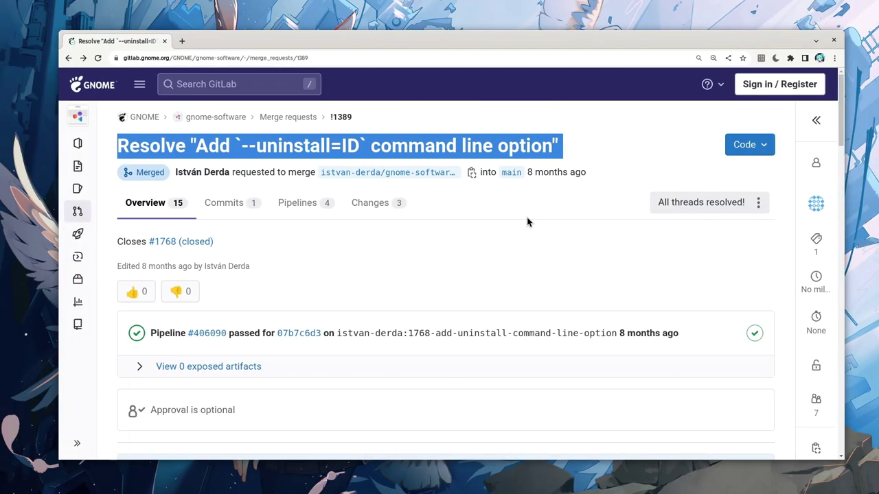
left_click(185, 242)
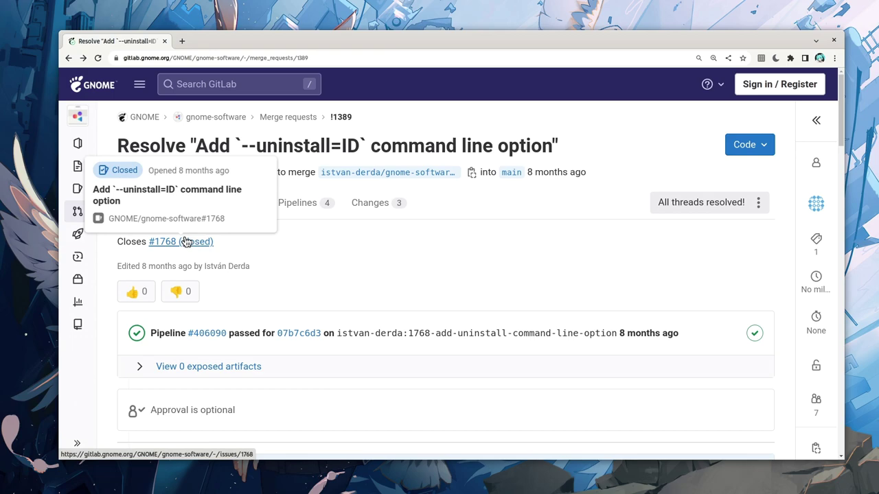
left_click(185, 242)
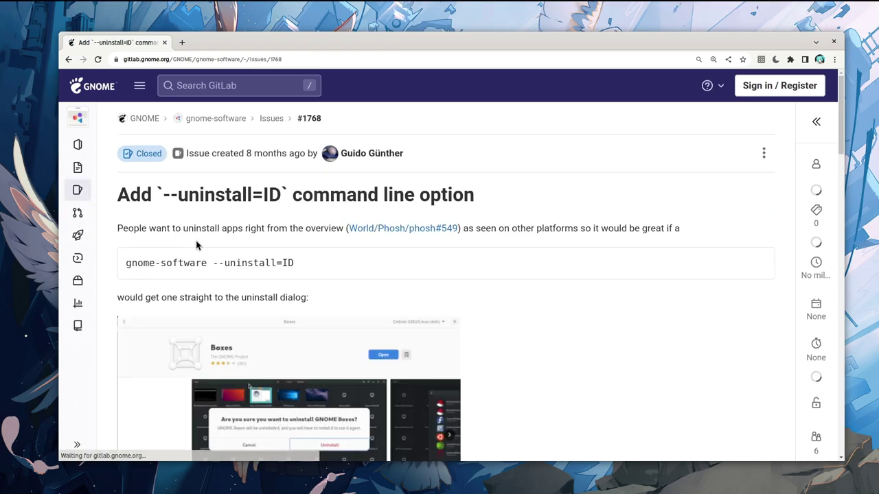
triple_click(240, 232)
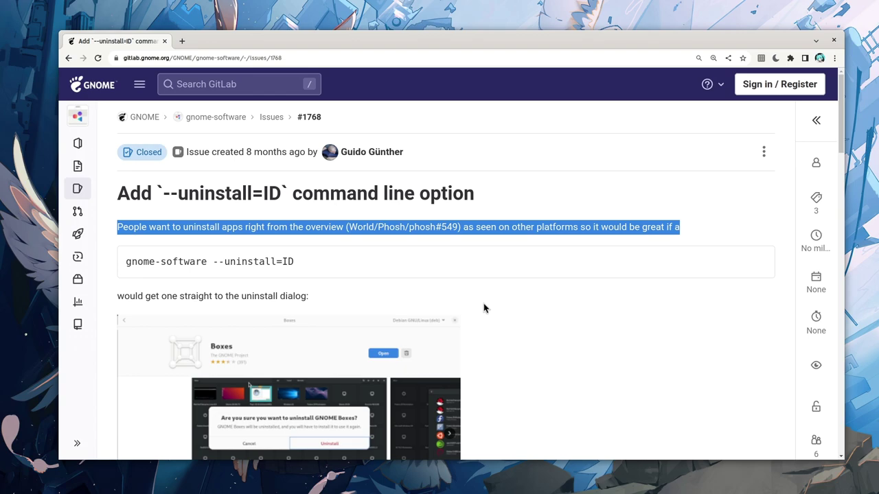
Run the prepared uninstall command for Flake in the terminal and cancel the uninstall confirmation.
key("ctrl+alt+Right")
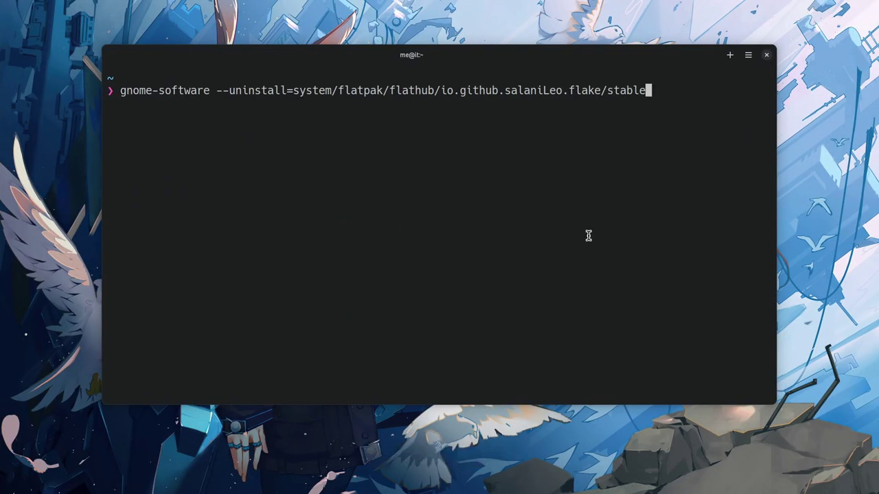
key("Return")
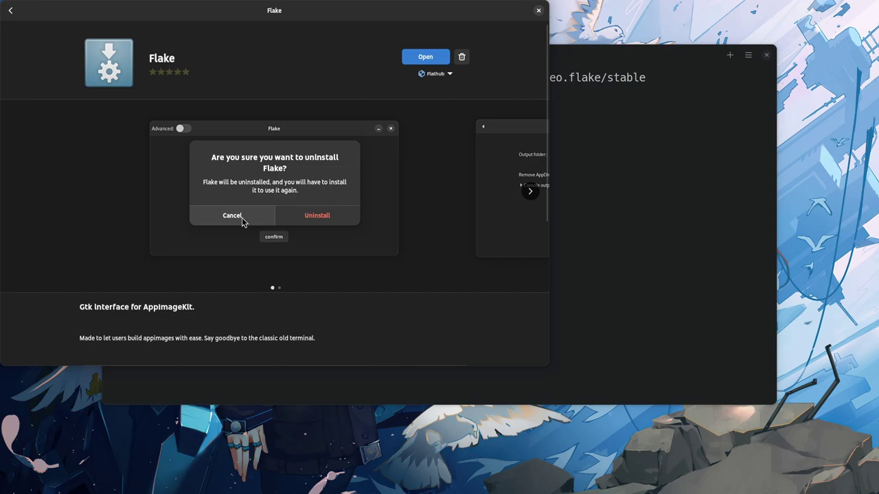
left_click(241, 218)
left_click_drag(237, 215, 404, 230)
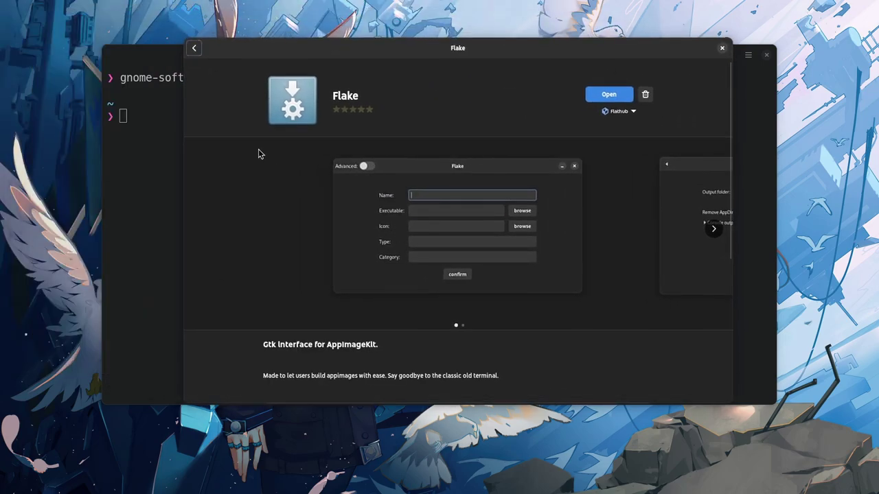
Leave Flake's details page, search the software catalogue for "web browser" and look through the results.
left_click(195, 47)
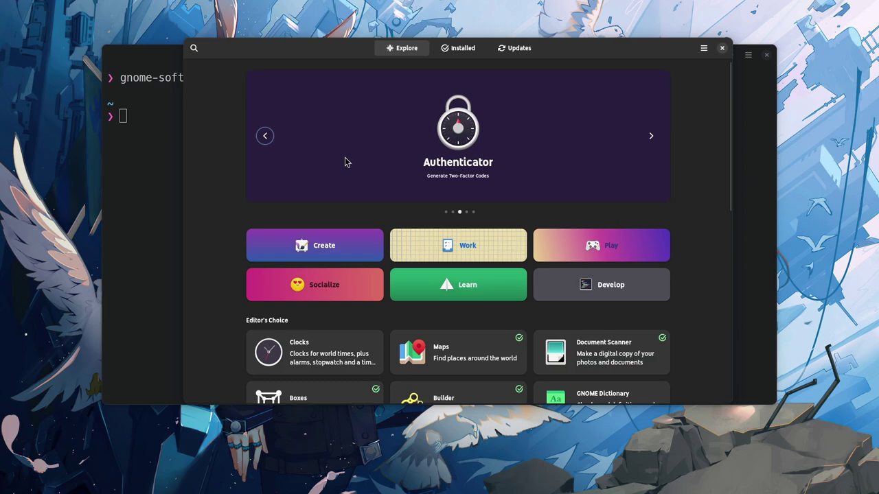
type("web browser")
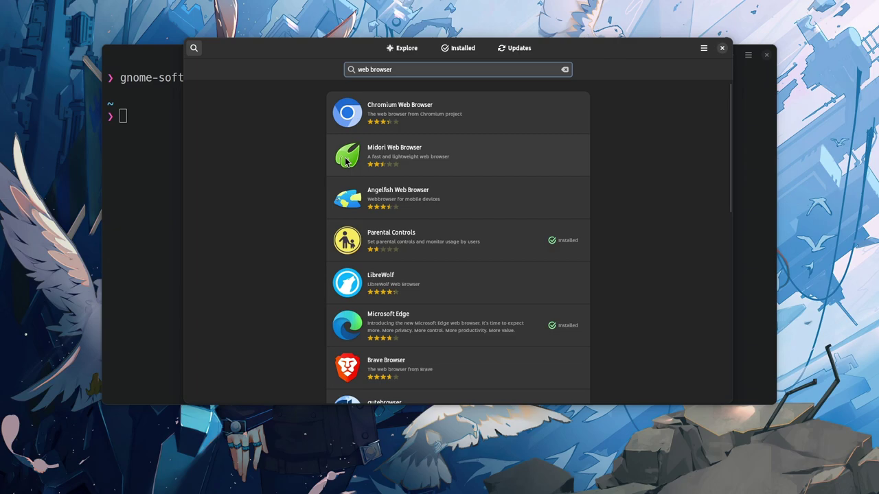
scroll(580, 253, "down", 5)
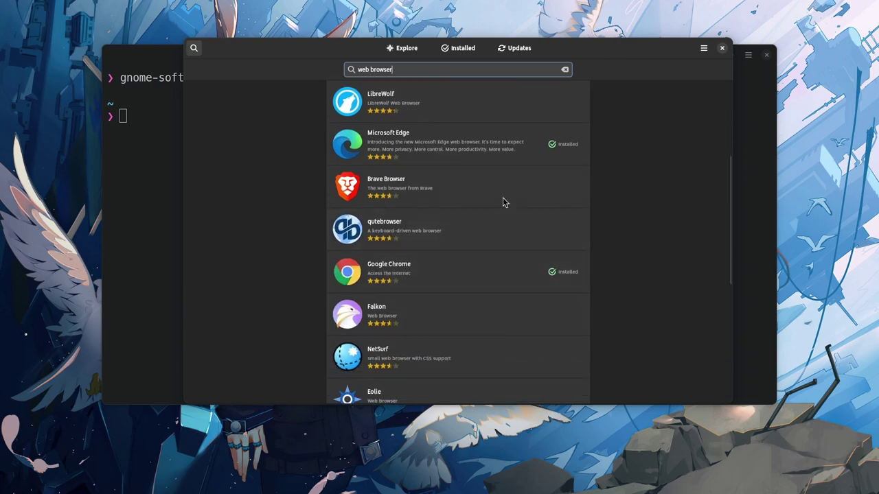
scroll(679, 198, "up", 5)
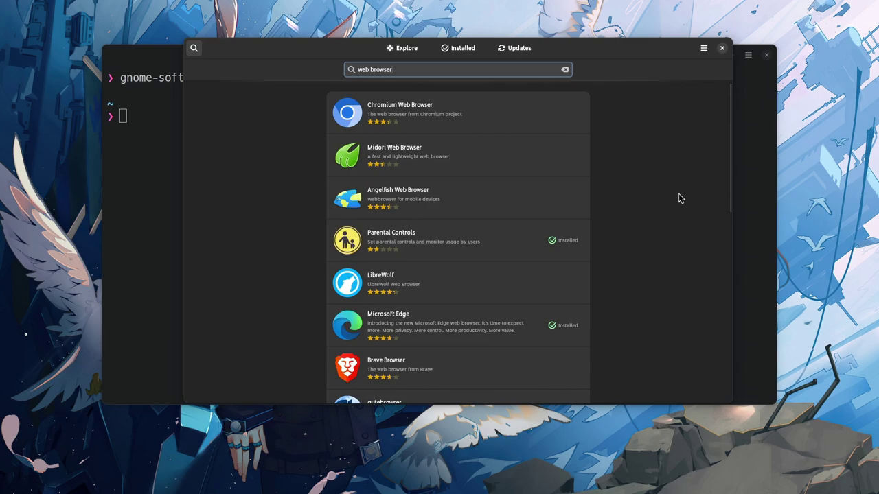
Toggle the Show Only Free Apps preference on and back off, and close the preferences.
left_click(704, 50)
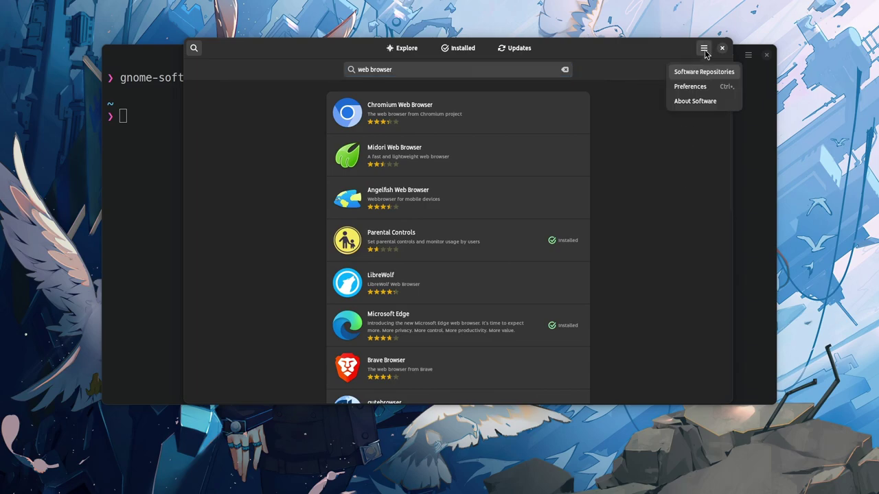
left_click(696, 92)
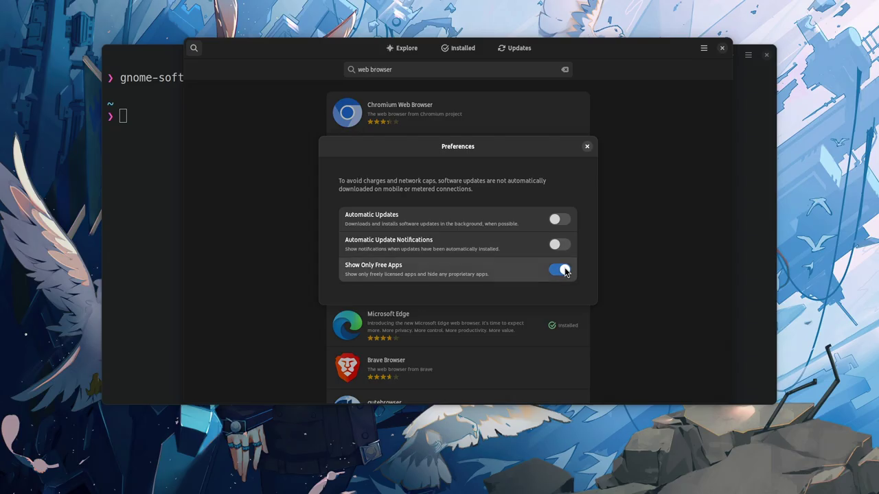
left_click(562, 270)
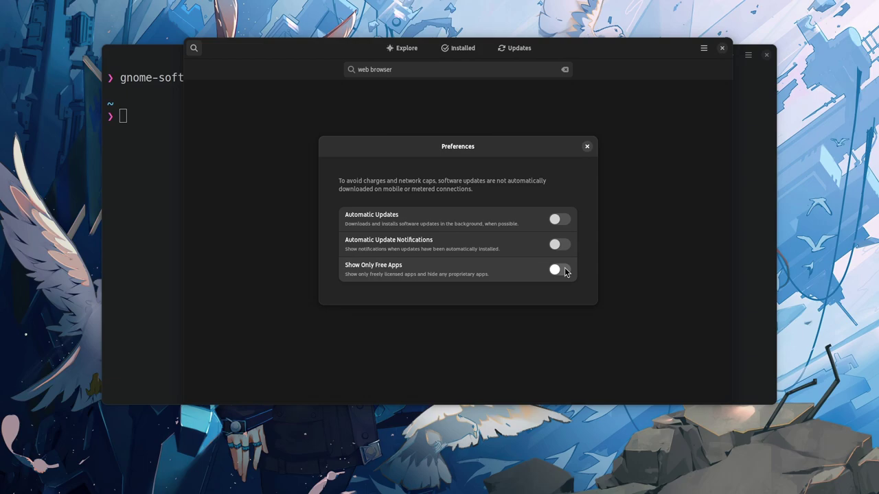
left_click(564, 272)
left_click(587, 147)
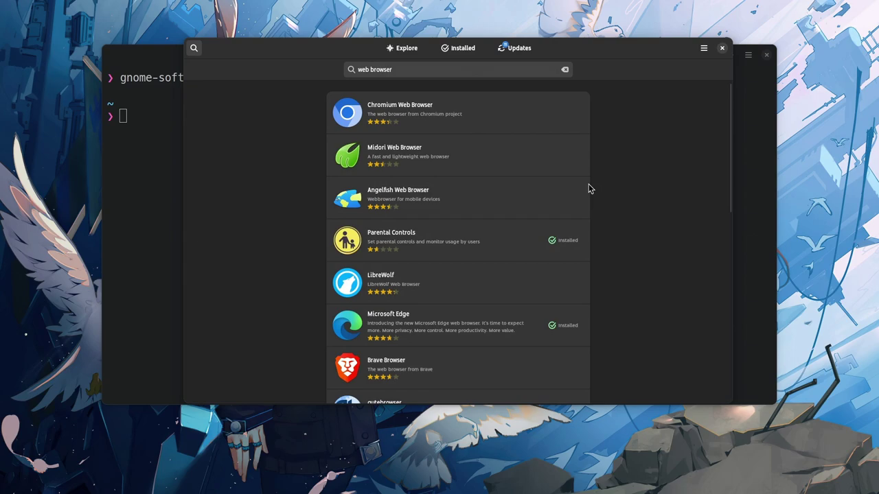